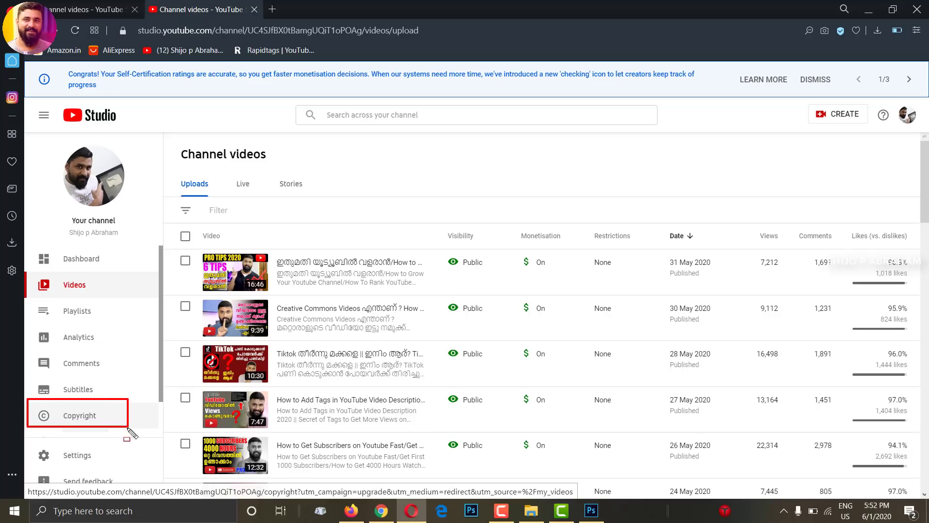
- Open the channel's Copyright page and review its content protection notice and the guidelines for using the tool
left_click(80, 415)
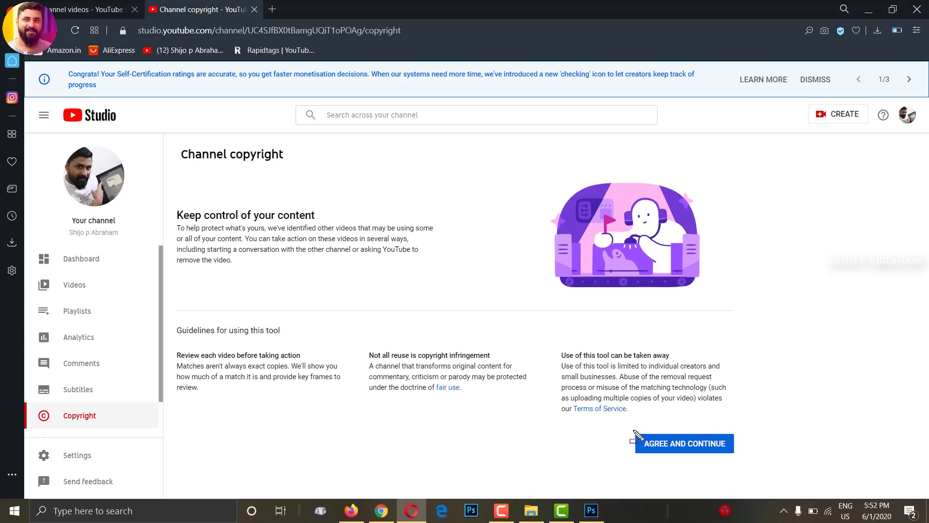
mouse_move(632, 427)
left_mouse_down()
mouse_move(651, 454)
mouse_move(721, 460)
left_mouse_up()
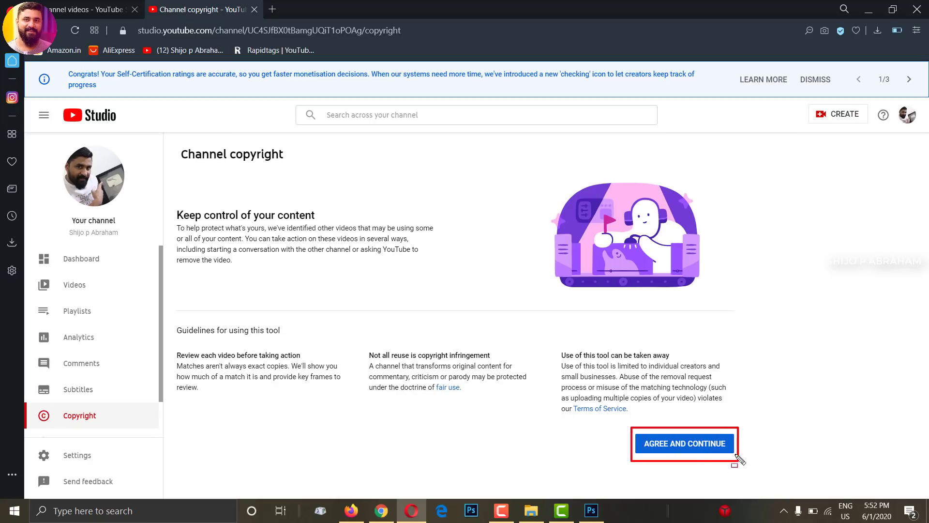
key("Escape")
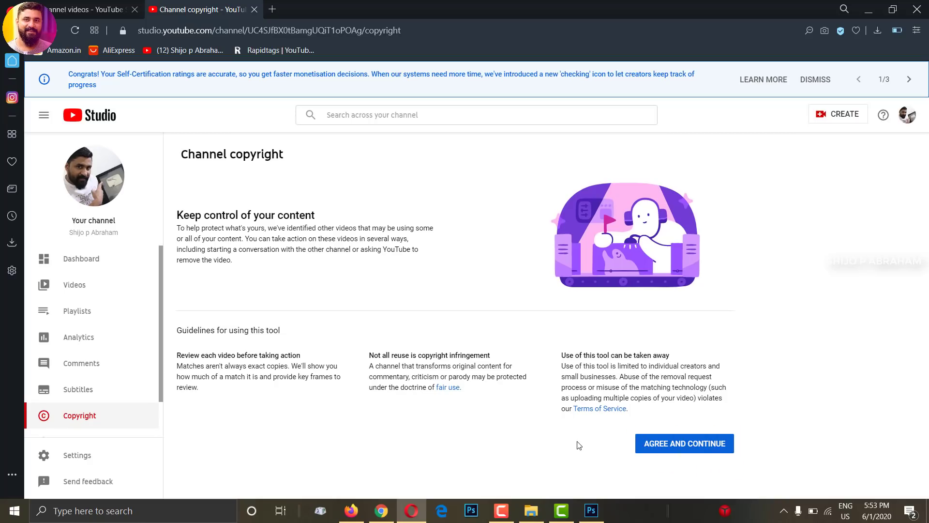
left_click(362, 343)
left_click_drag(507, 391, 533, 400)
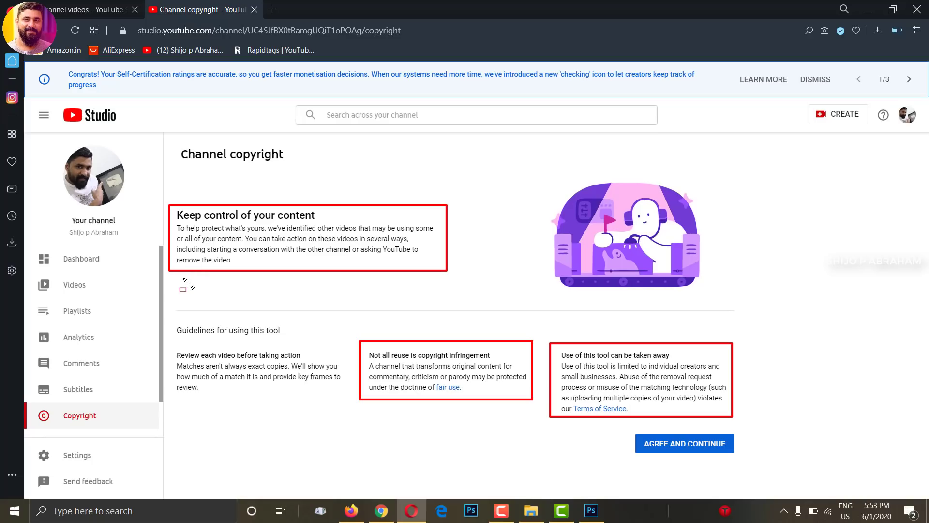
key("Escape")
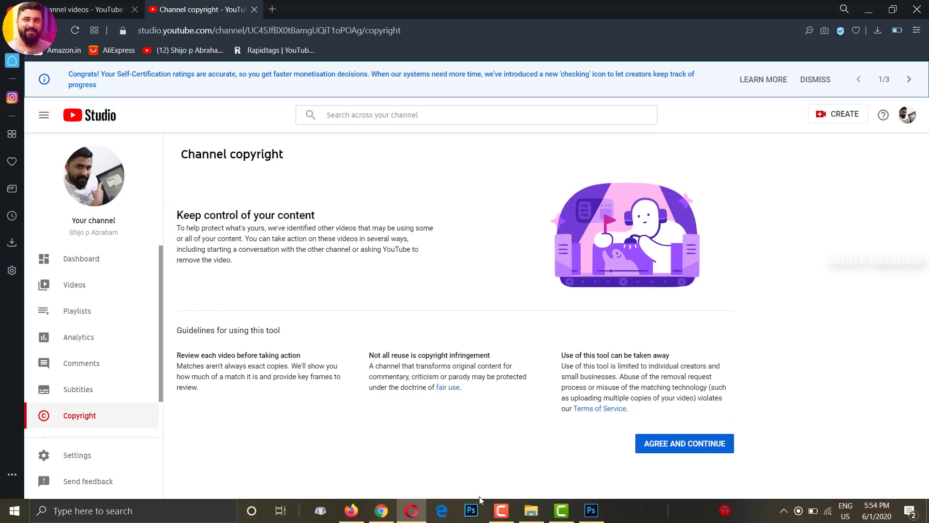
- Switch to Chrome and look through the Computer and mobile tips channel's home page and its video sections
left_click(384, 516)
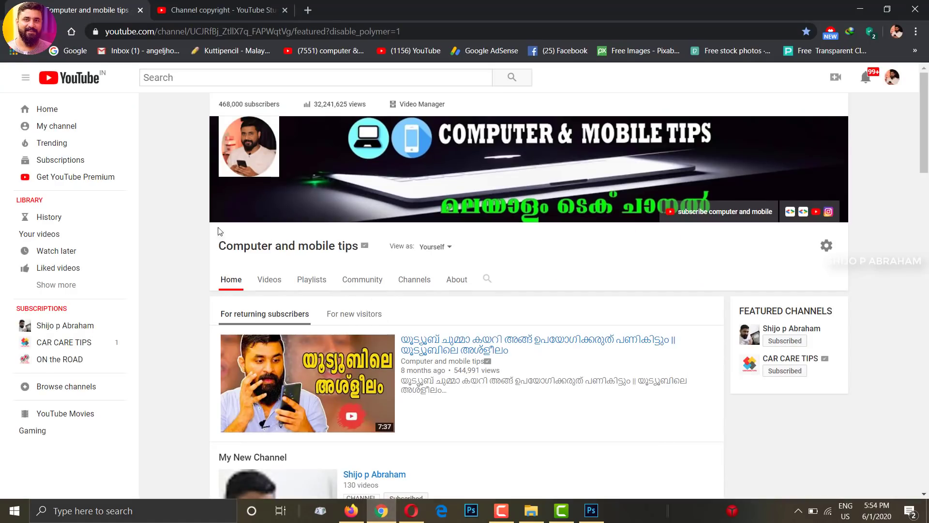
mouse_move(205, 231)
left_mouse_down()
mouse_move(304, 254)
mouse_move(375, 256)
left_mouse_up()
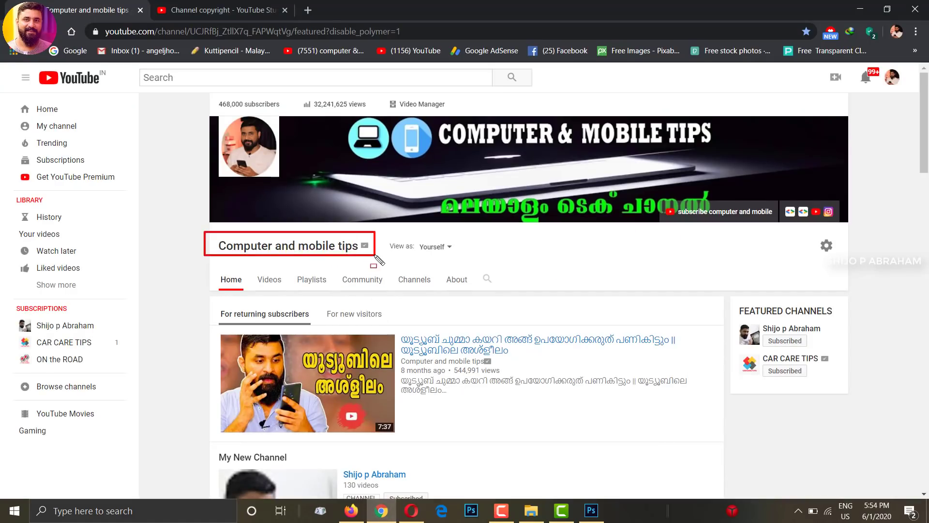
scroll(556, 330, "down", 5)
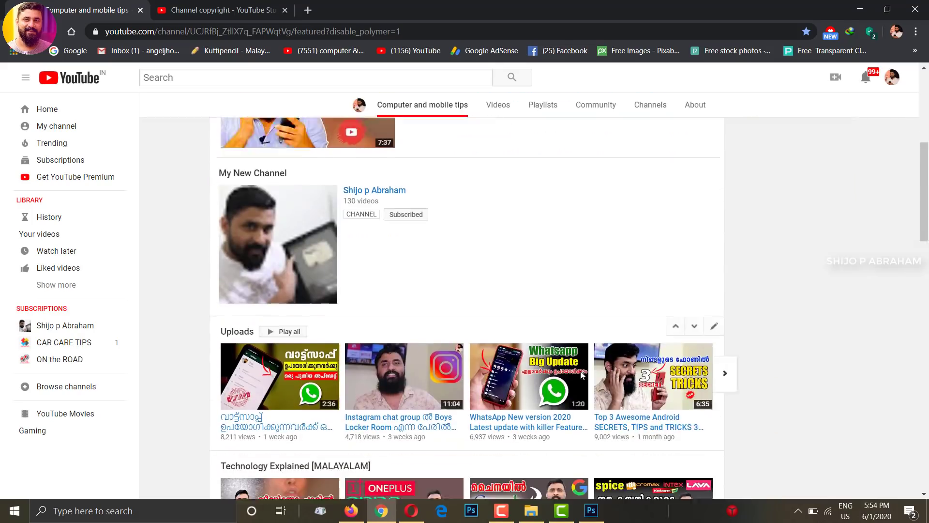
scroll(581, 375, "down", 7)
scroll(580, 371, "up", 13)
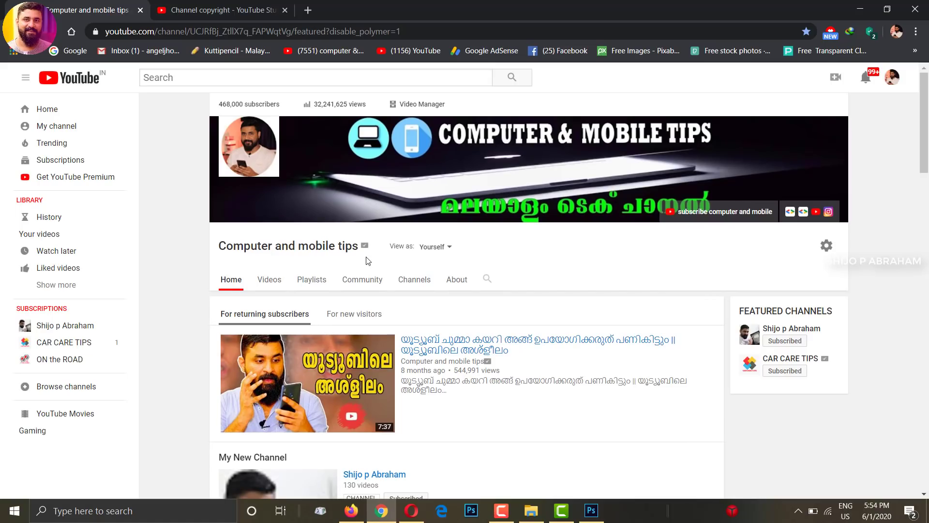
scroll(520, 326, "down", 10)
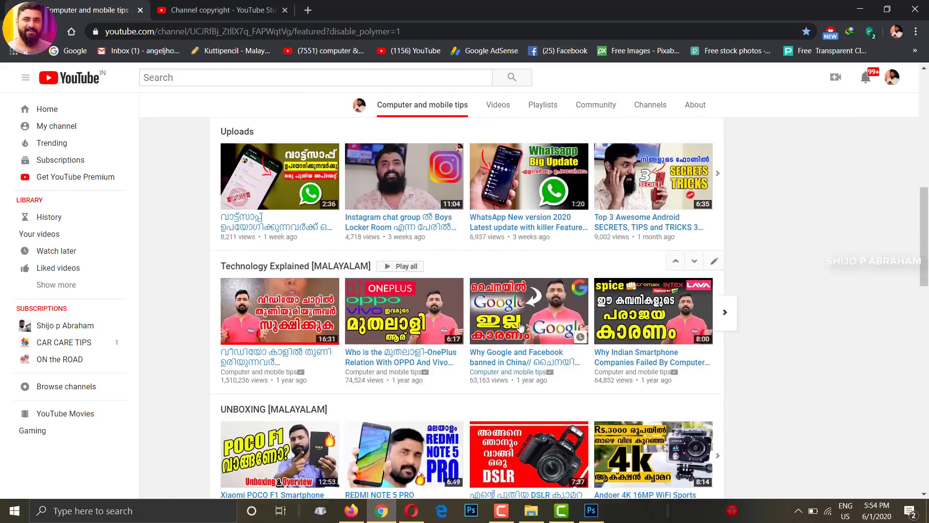
scroll(523, 326, "down", 3)
scroll(503, 271, "up", 15)
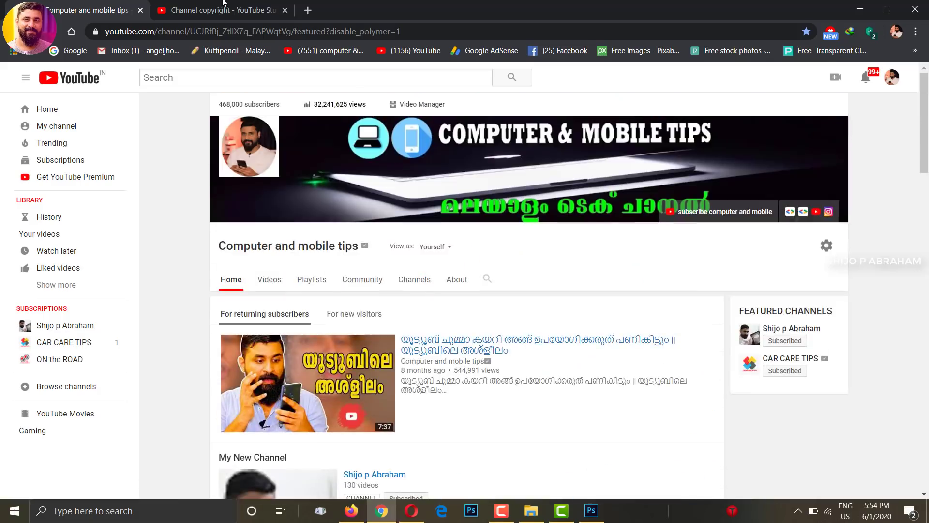
- View the Channel copyright page of the Computer and mobile tips channel and examine its list of matching videos
left_click(222, 10)
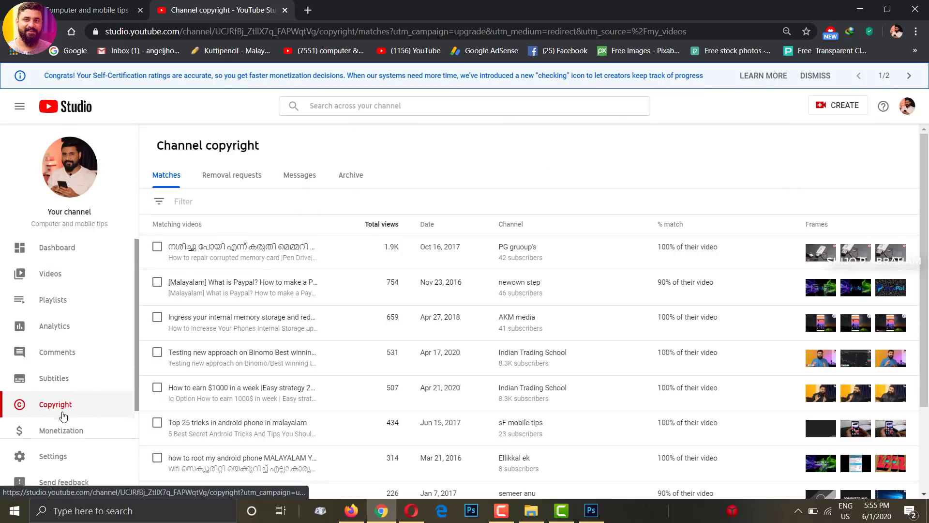
scroll(63, 412, "down", 1)
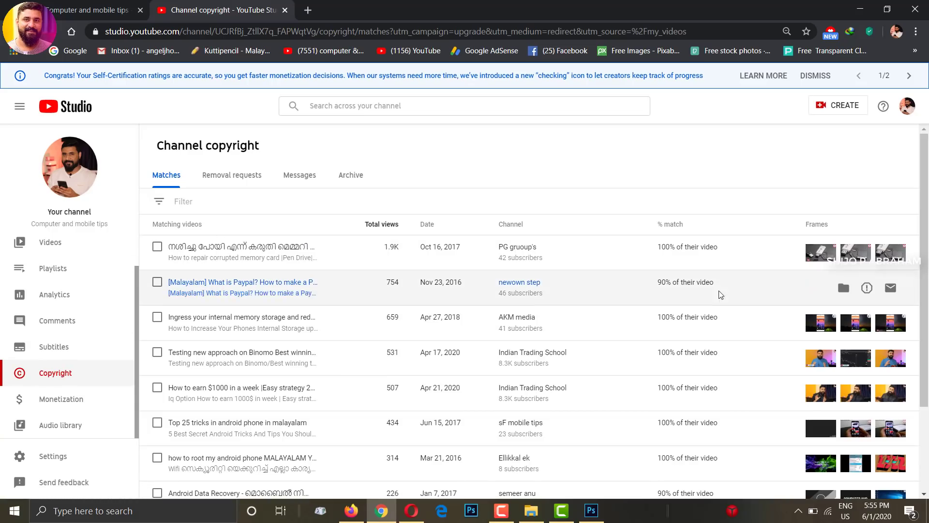
scroll(522, 204, "down", 2)
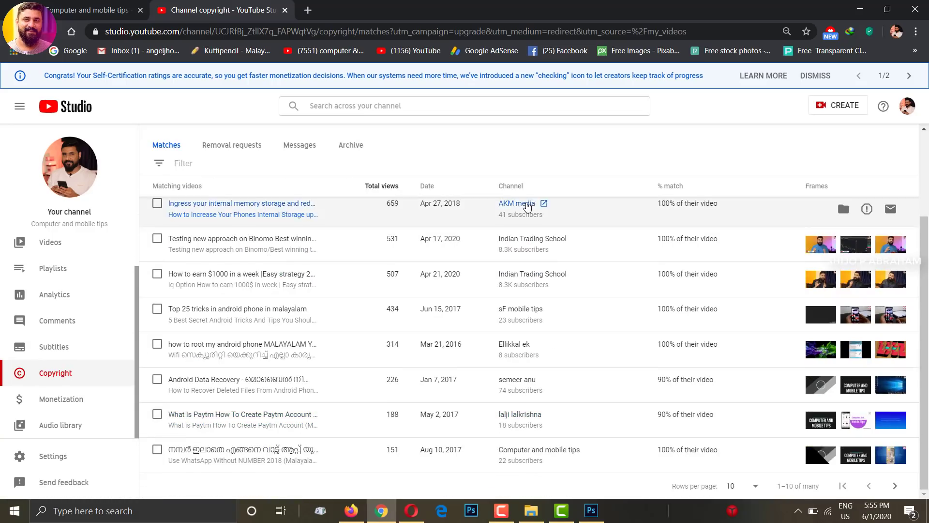
scroll(528, 398, "up", 2)
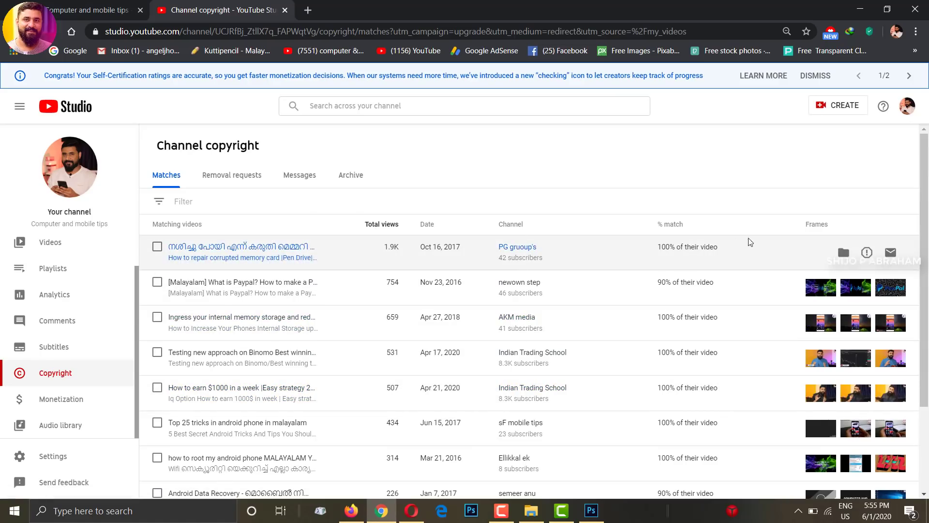
- Back in Opera, agree to the copyright tool's guidelines and review the matching videos' views, channels and match percentages
left_click(412, 511)
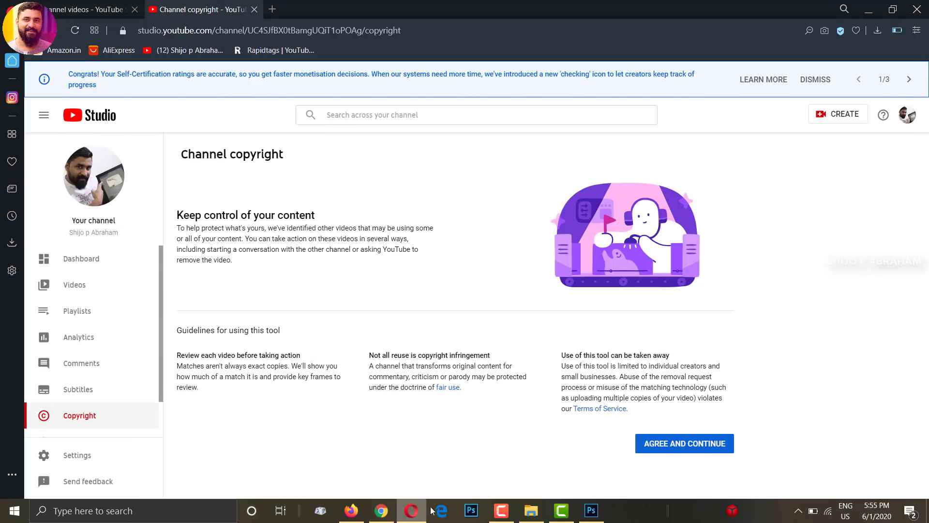
left_click(690, 449)
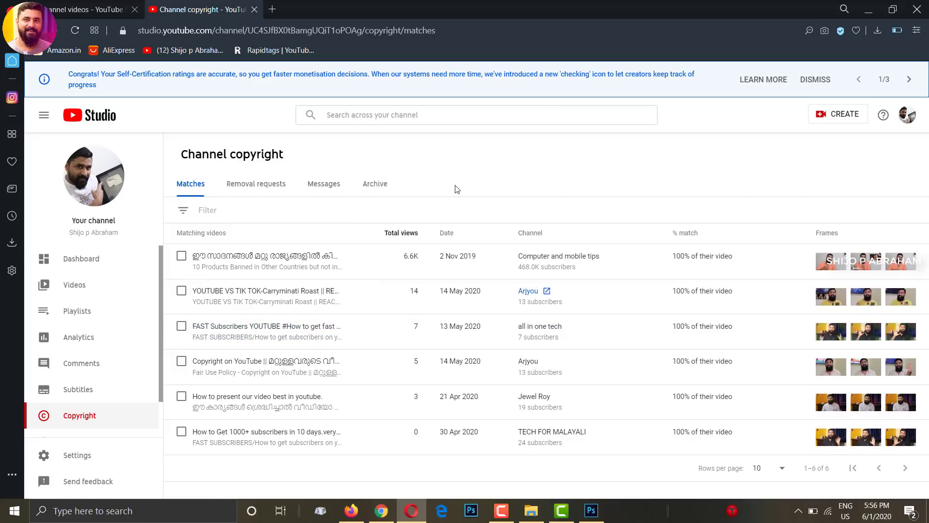
mouse_move(166, 224)
left_mouse_down()
mouse_move(356, 426)
mouse_move(373, 454)
mouse_move(355, 458)
left_mouse_up()
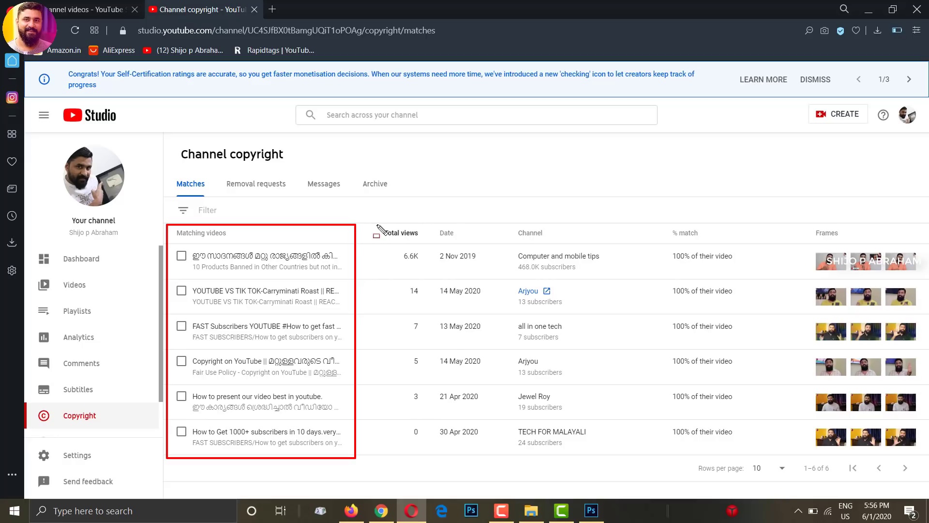
mouse_move(377, 224)
left_mouse_down()
mouse_move(428, 362)
mouse_move(429, 423)
left_mouse_up()
left_click_drag(433, 460, 430, 465)
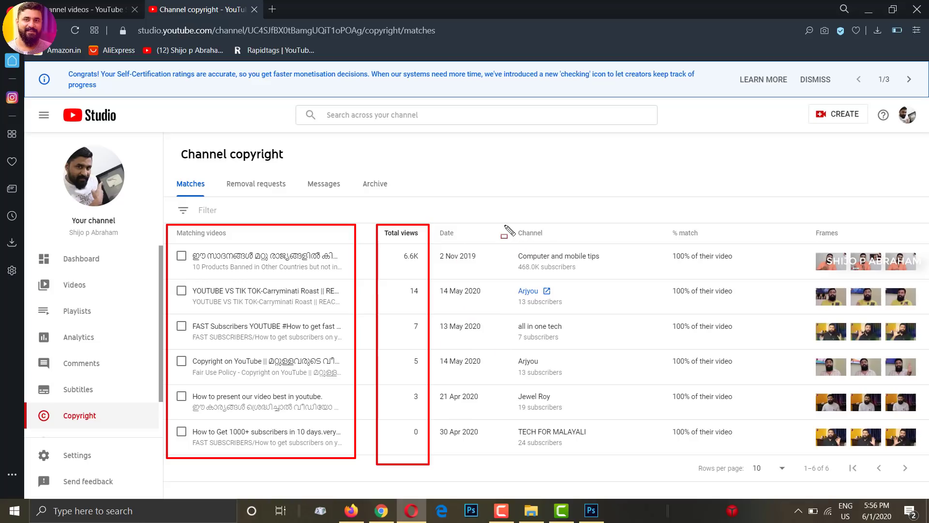
mouse_move(505, 225)
left_mouse_down()
mouse_move(594, 448)
mouse_move(590, 464)
mouse_move(604, 473)
left_mouse_up()
mouse_move(663, 223)
left_mouse_down()
mouse_move(700, 399)
mouse_move(728, 463)
mouse_move(750, 465)
mouse_move(746, 459)
left_mouse_up()
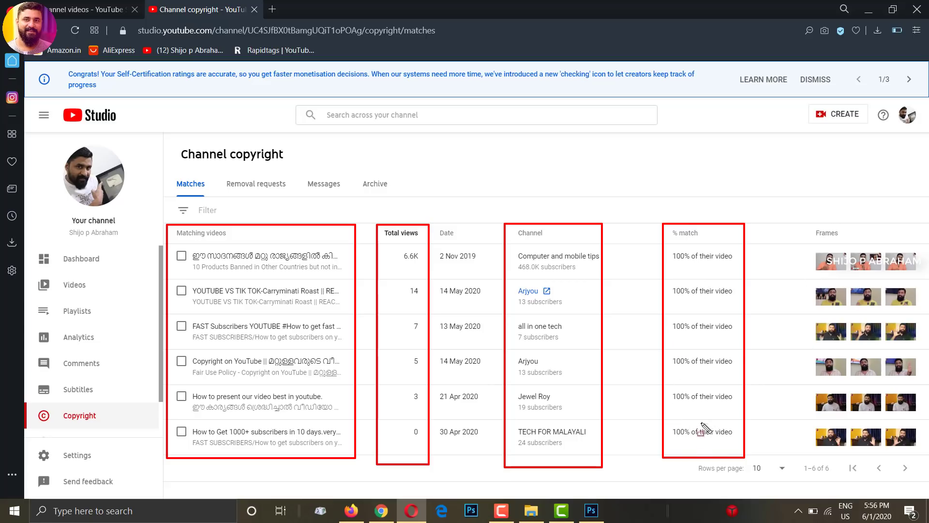
key("Escape")
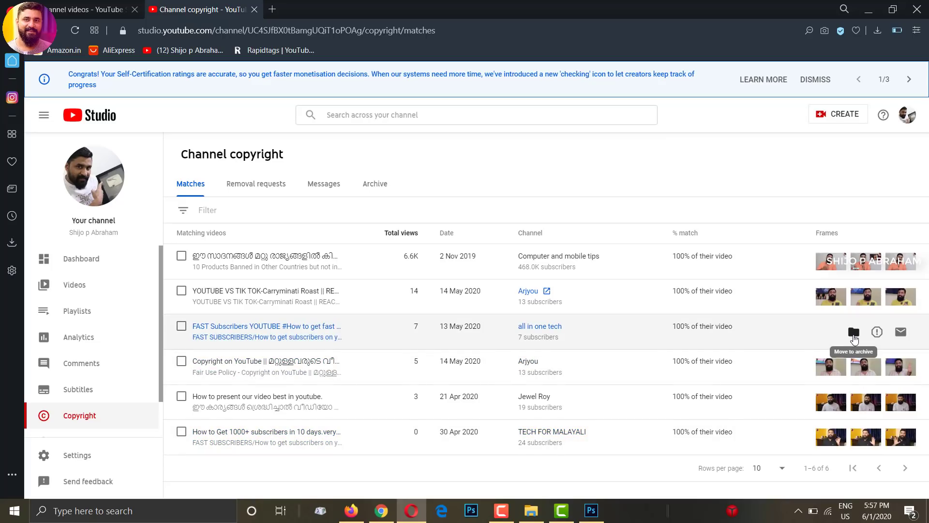
- Move the "FAST Subscribers YOUTUBE" match from the all in one tech channel to the archive and check the Archive list
left_click(854, 332)
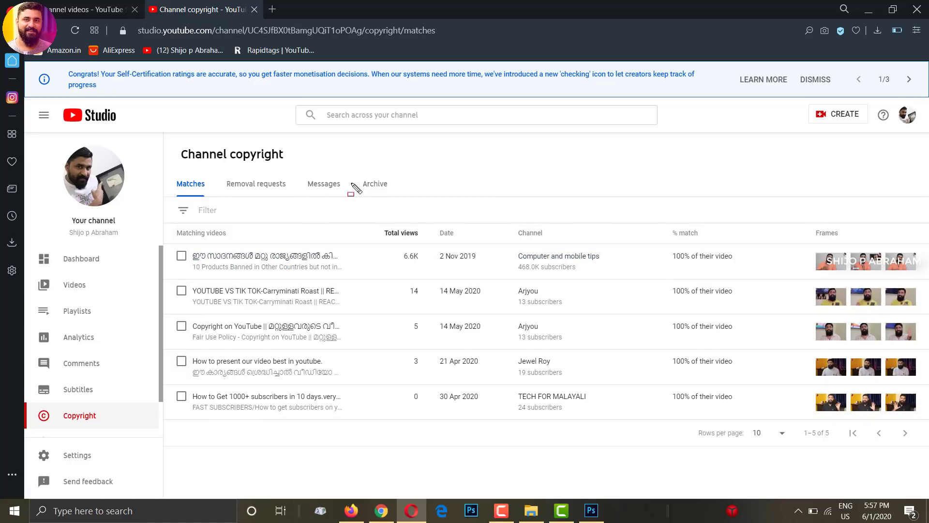
left_click_drag(354, 174, 403, 194)
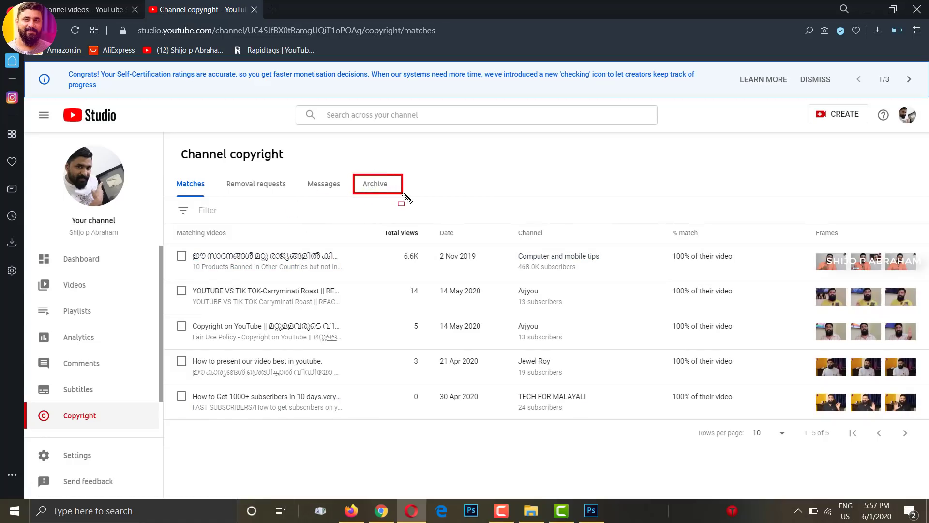
left_click(370, 185)
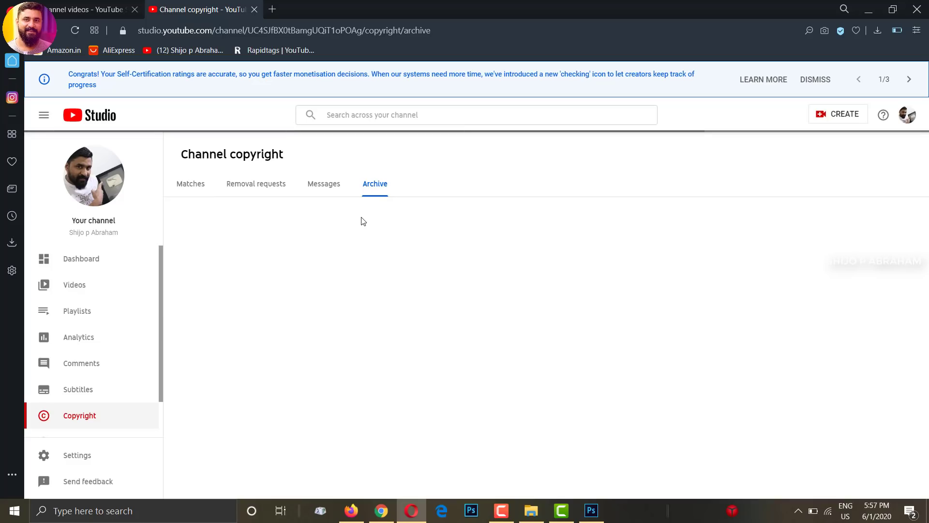
key("alt+Left")
- Open a removal request for the "Copyright on YouTube" match and examine its owner details, scheduled and standard removal timing, and legal agreements
mouse_move(780, 344)
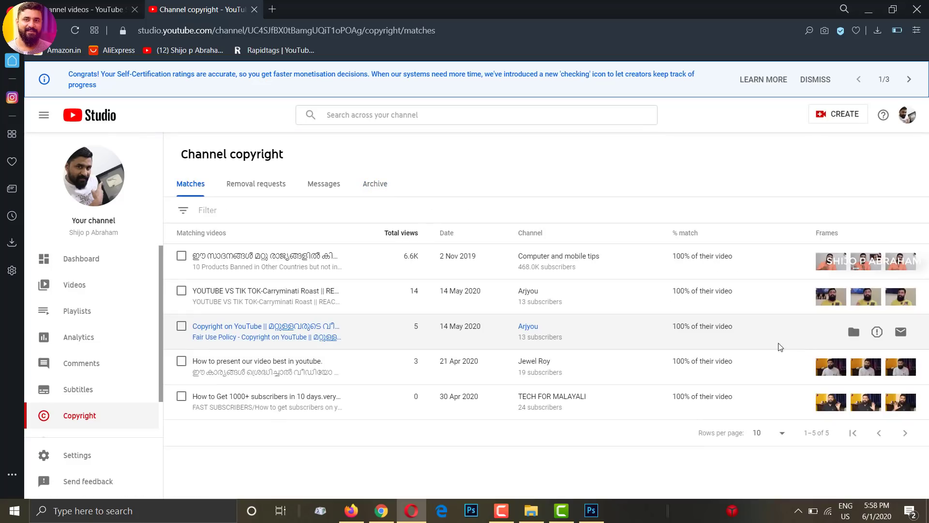
left_click(878, 334)
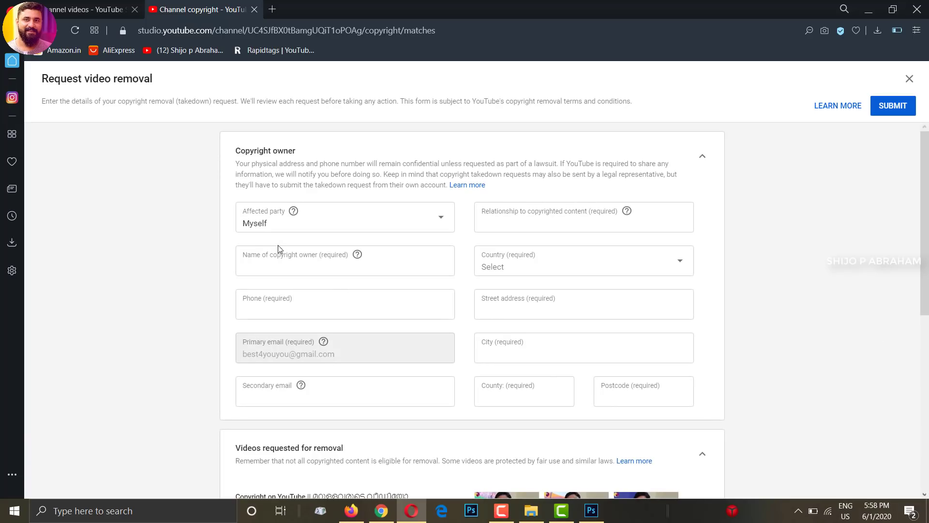
scroll(290, 270, "down", 5)
scroll(304, 247, "up", 2)
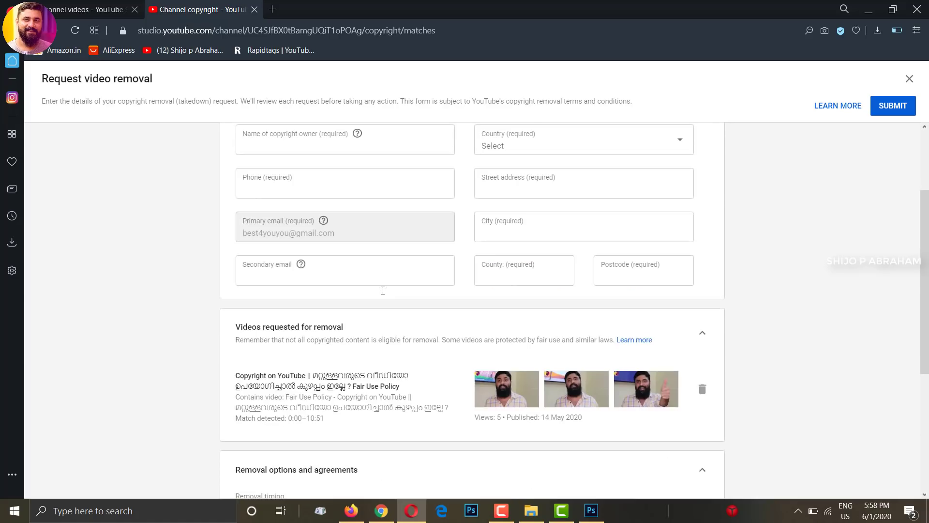
scroll(528, 305, "down", 5)
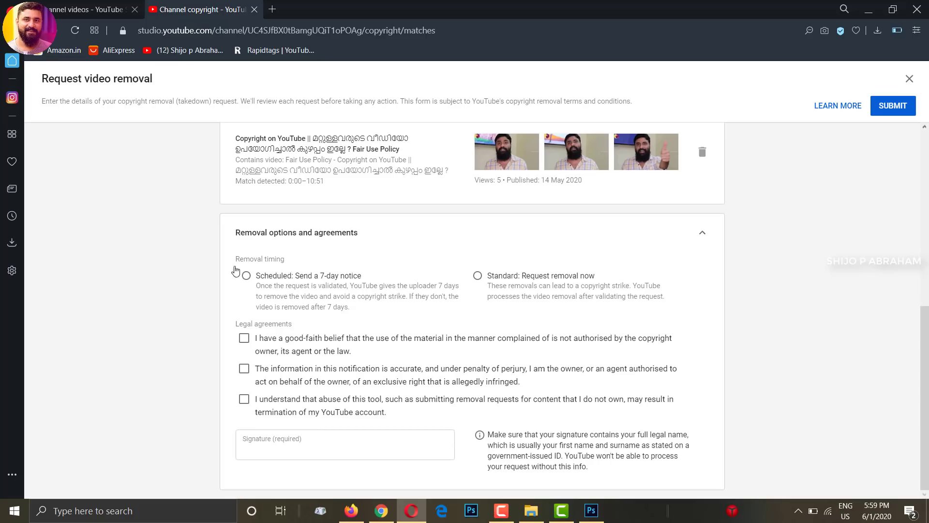
mouse_move(228, 246)
left_mouse_down()
mouse_move(310, 297)
mouse_move(463, 314)
left_mouse_up()
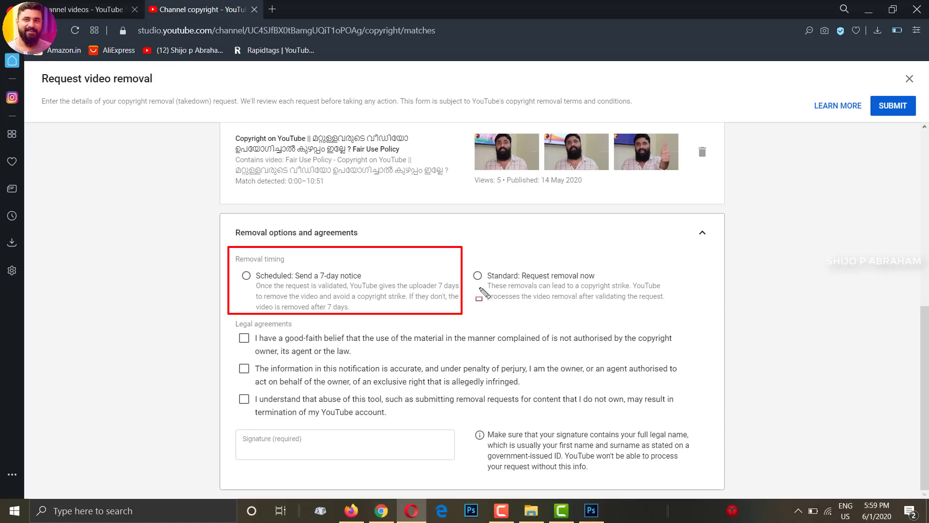
mouse_move(470, 266)
left_mouse_down()
mouse_move(556, 326)
mouse_move(672, 324)
mouse_move(676, 308)
left_mouse_up()
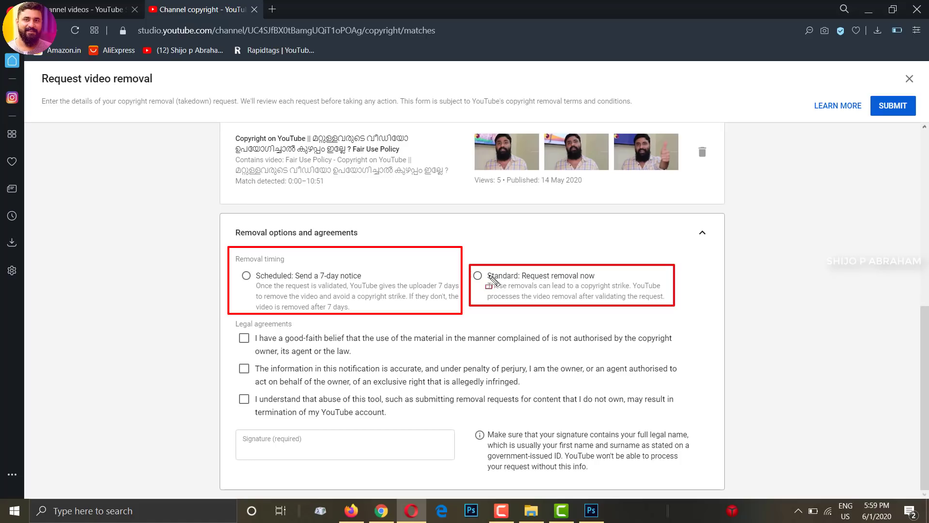
key("Escape")
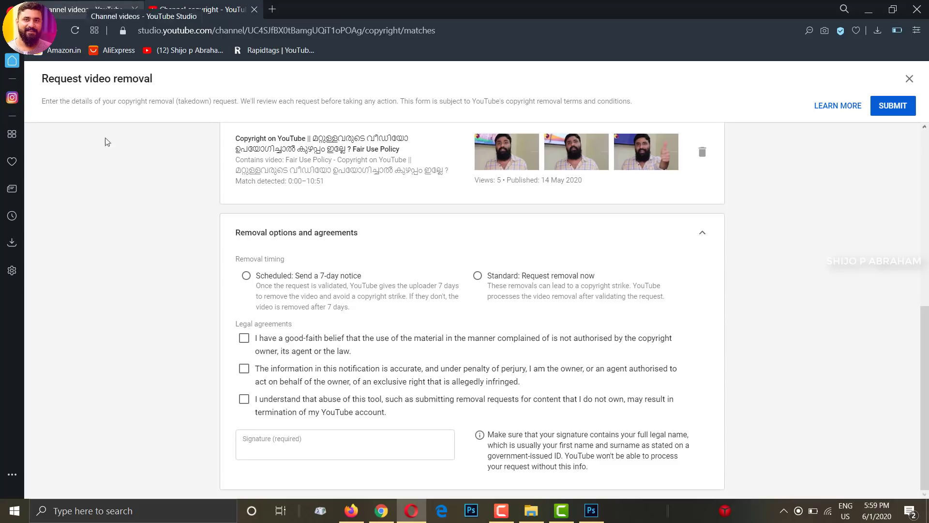
scroll(130, 241, "up", 7)
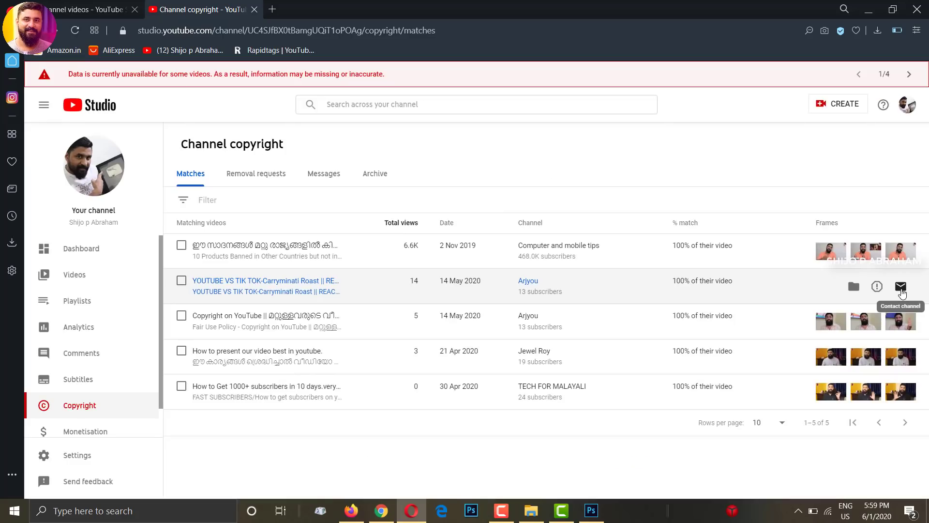
- Open the contact message for the "YOUTUBE VS TIK TOK-Carryminati Roast" match's channel and examine the recipient's email line
left_click(901, 288)
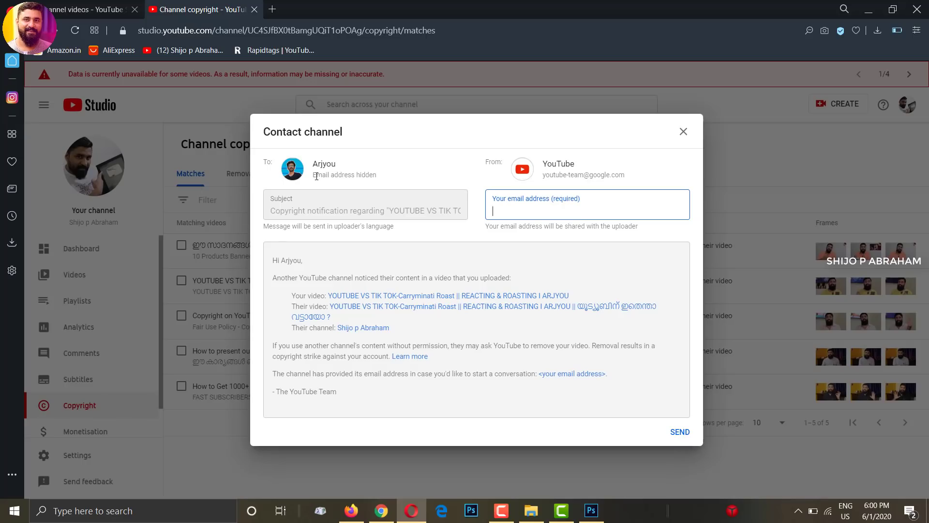
left_click_drag(303, 168, 390, 182)
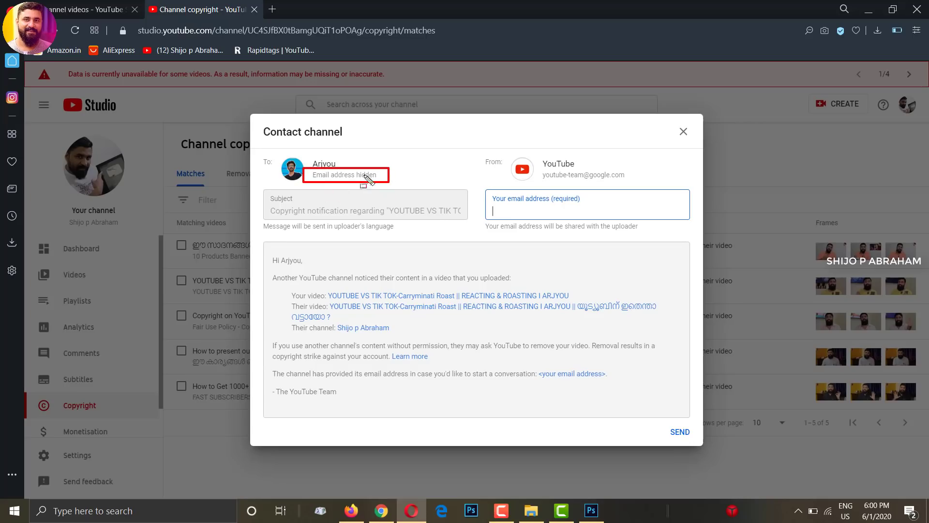
key("Escape")
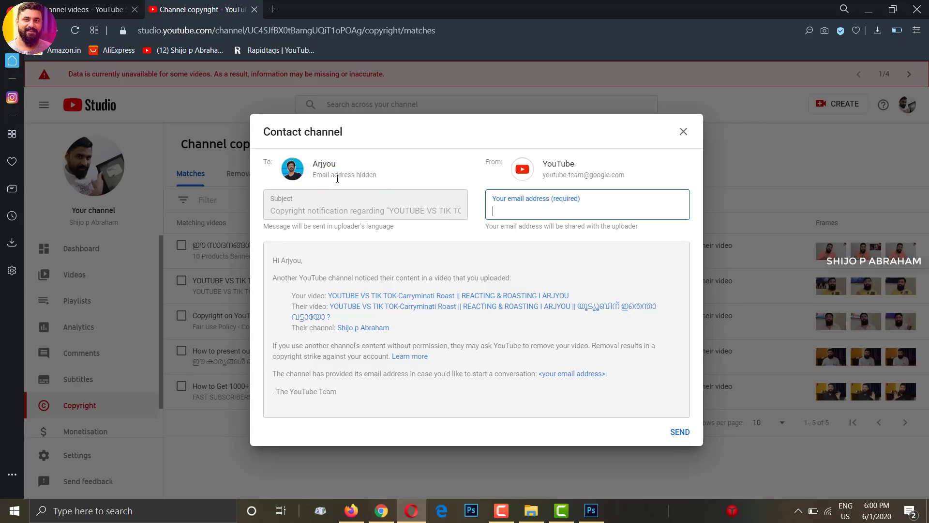
- Examine the contact message's recipient line, the required sender email address field and the prewritten notification text
left_click_drag(380, 176, 311, 175)
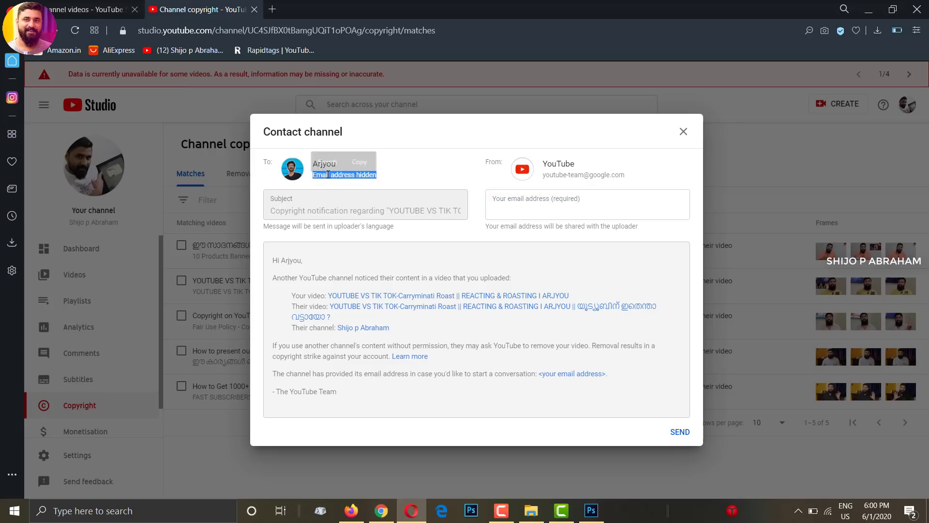
left_click(427, 333)
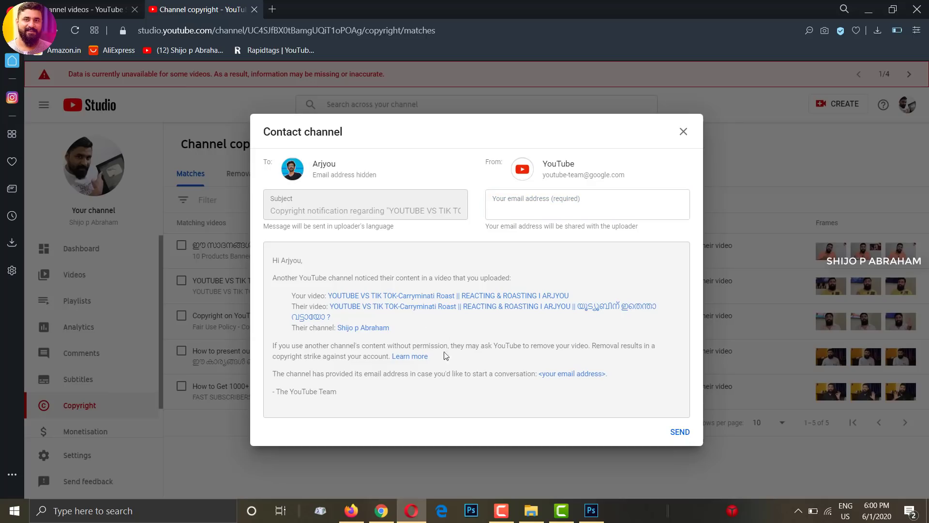
left_click(507, 211)
left_click_drag(265, 241, 495, 357)
mouse_move(585, 384)
left_mouse_down()
mouse_move(677, 406)
mouse_move(697, 419)
mouse_move(691, 423)
left_mouse_up()
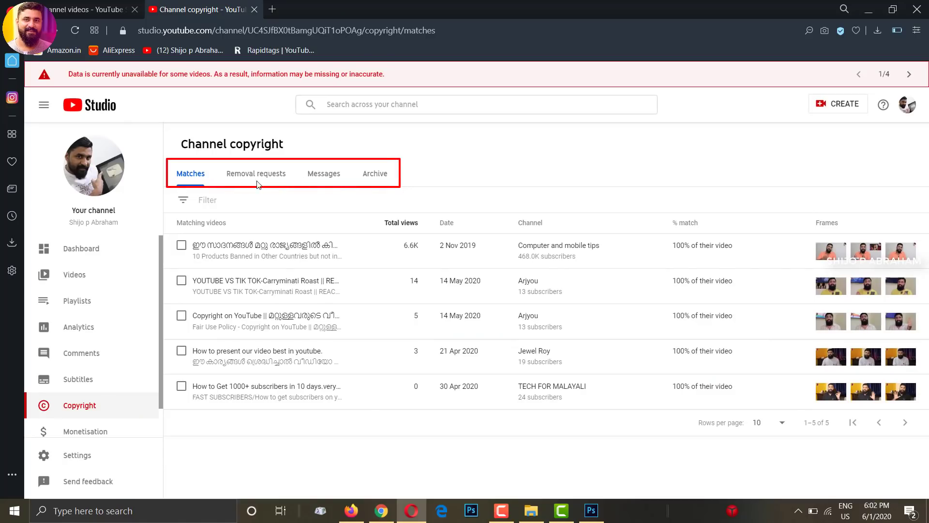
- Look through the channel's copyright removal requests, sent messages and archived matches
left_click(254, 175)
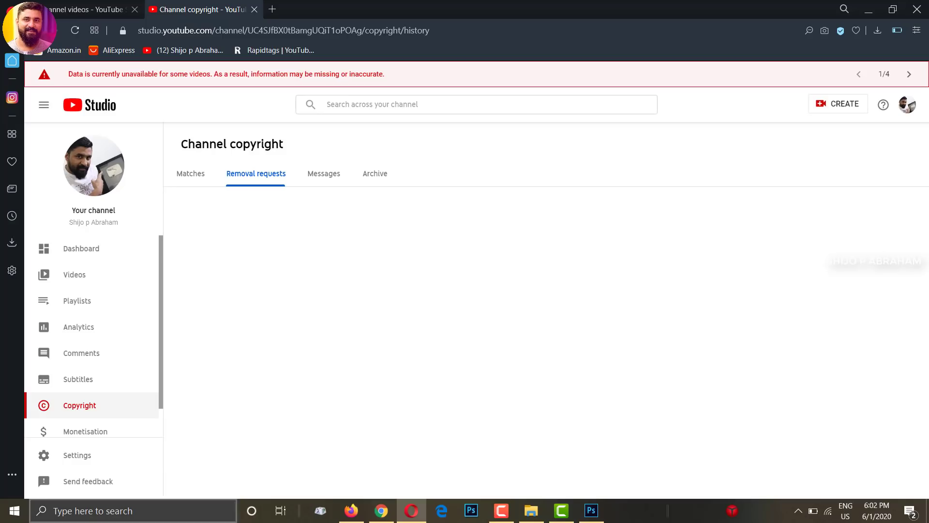
left_click(328, 178)
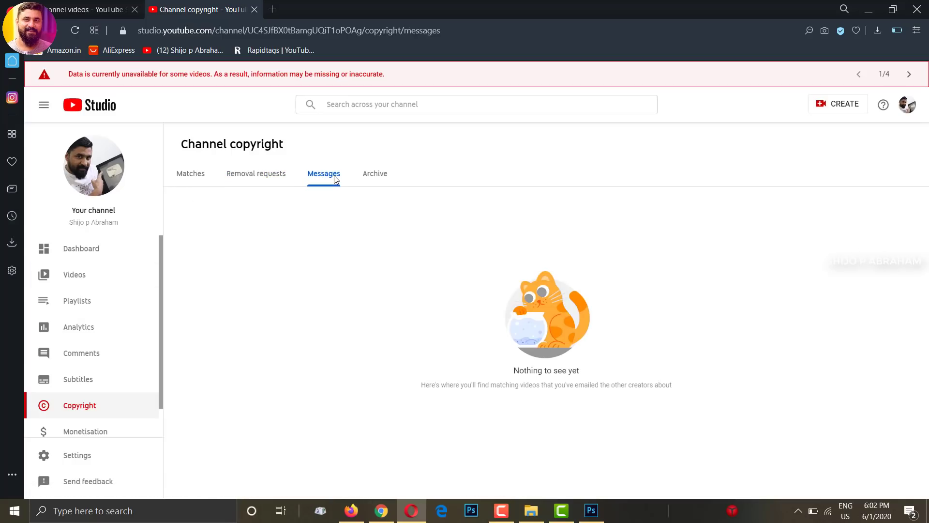
left_click(372, 179)
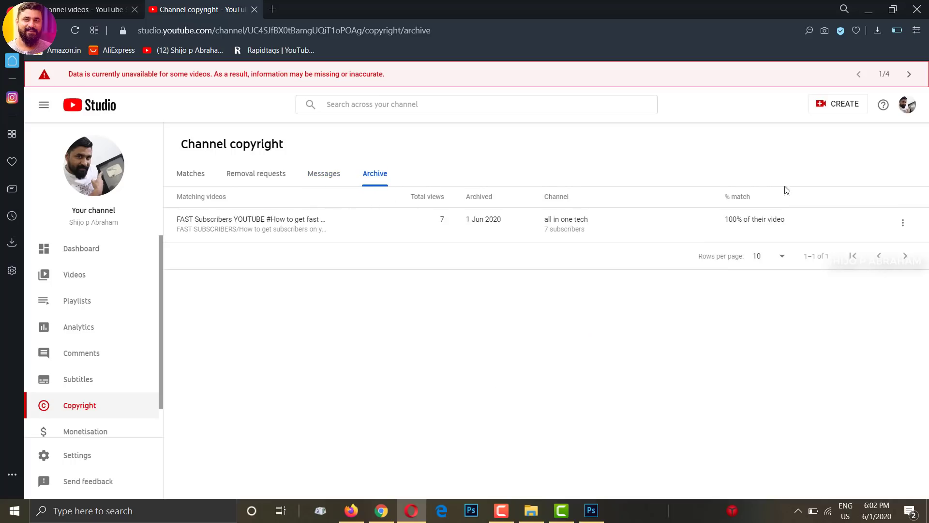
- Move the archived "FAST Subscribers YOUTUBE" video from the all in one tech channel back to matches and check the Matches list
left_click(903, 223)
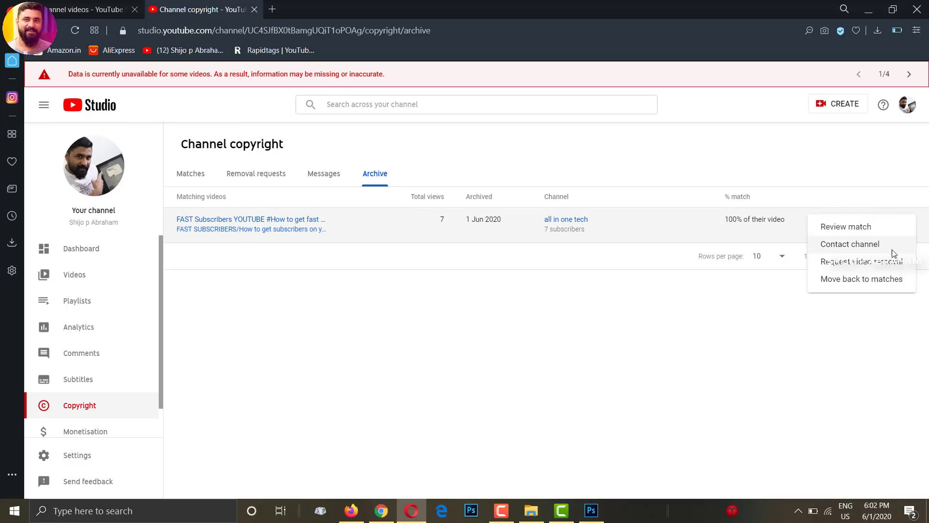
left_click(875, 278)
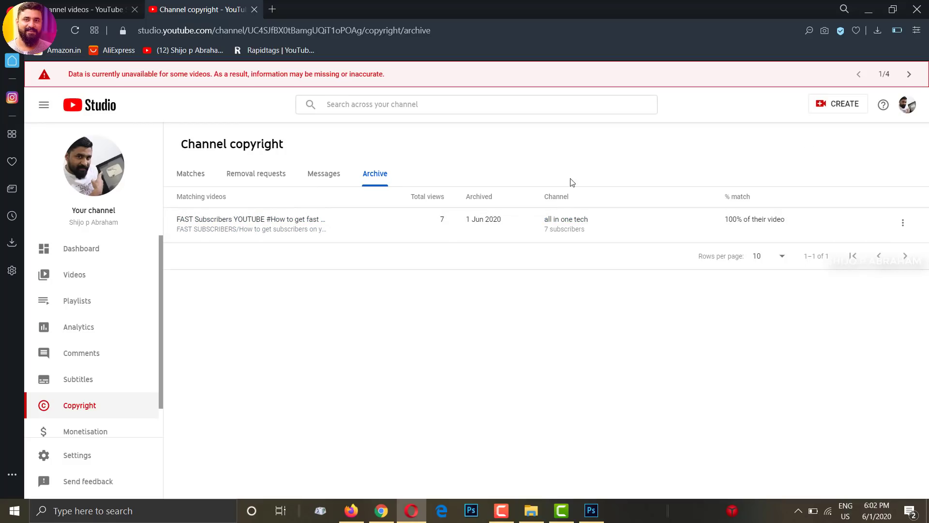
left_click(191, 177)
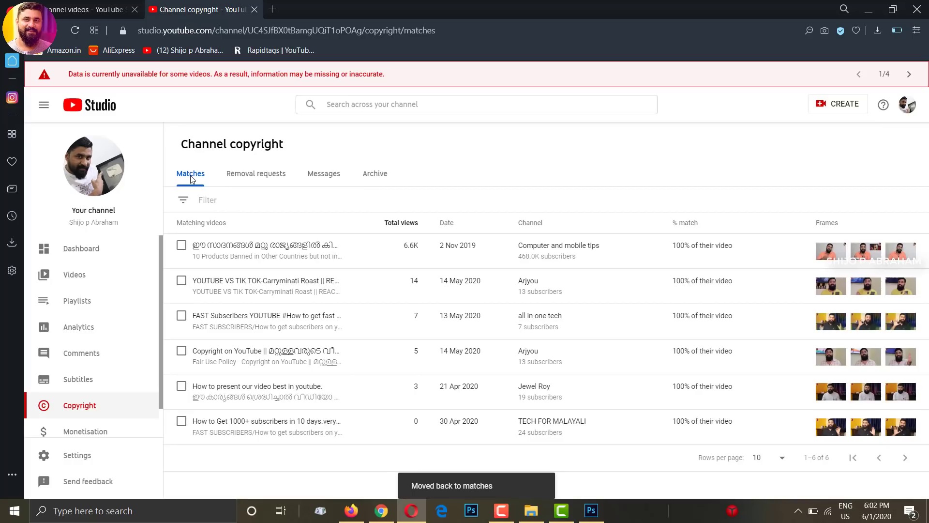